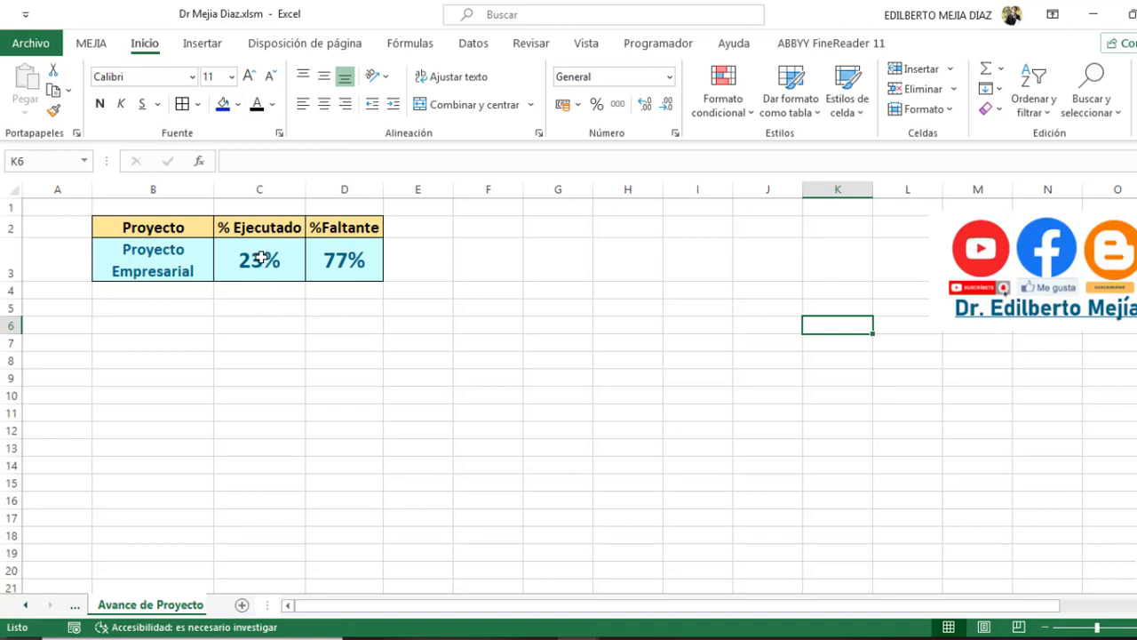
Select C2:D3, the % Ejecutado and %Faltante headers with their 23% and 77% values.
drag(260, 258, 357, 229)
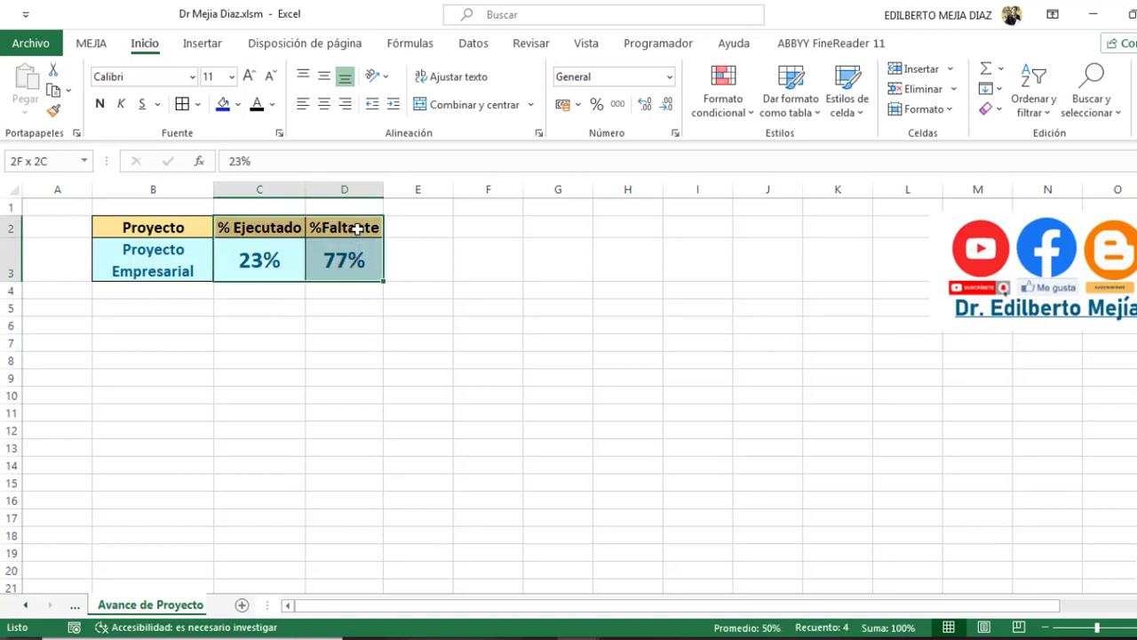
Insert an Anillos doughnut chart from the selected percentages and select its series.
click(201, 43)
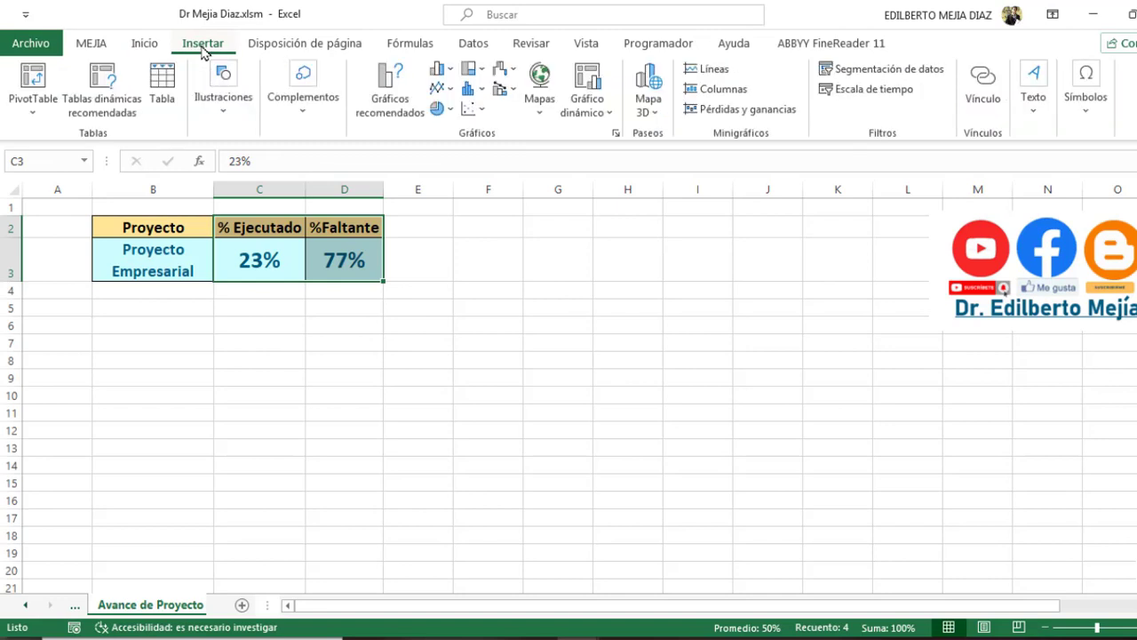
click(437, 110)
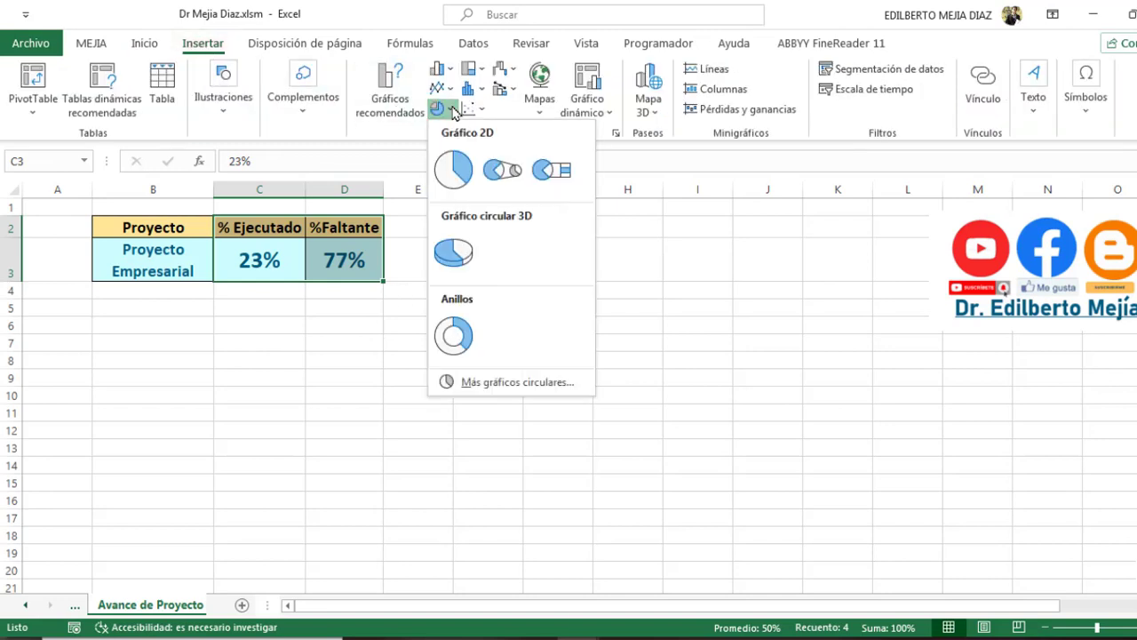
click(468, 332)
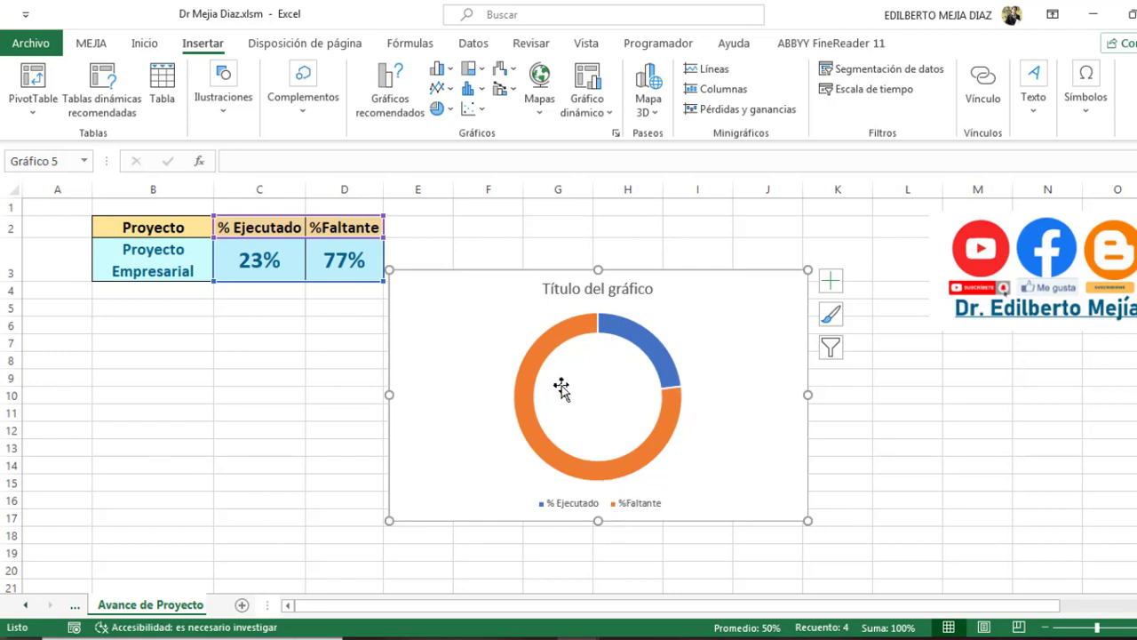
click(537, 405)
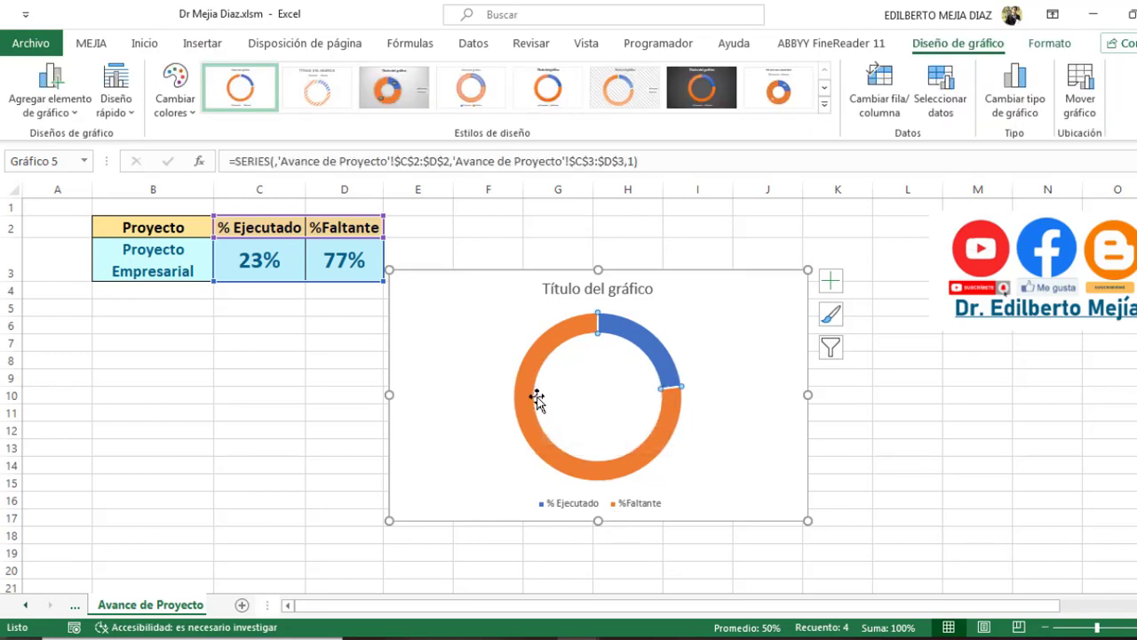
Give the %Faltante doughnut point a light grey solid fill under Relleno y línea.
double_click(527, 381)
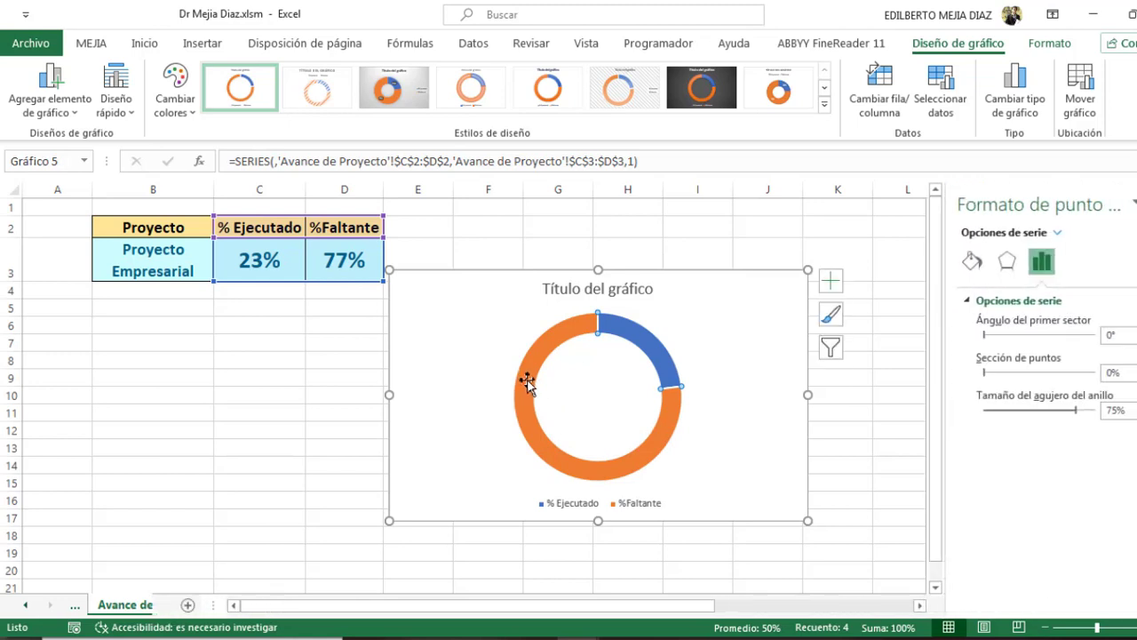
click(972, 263)
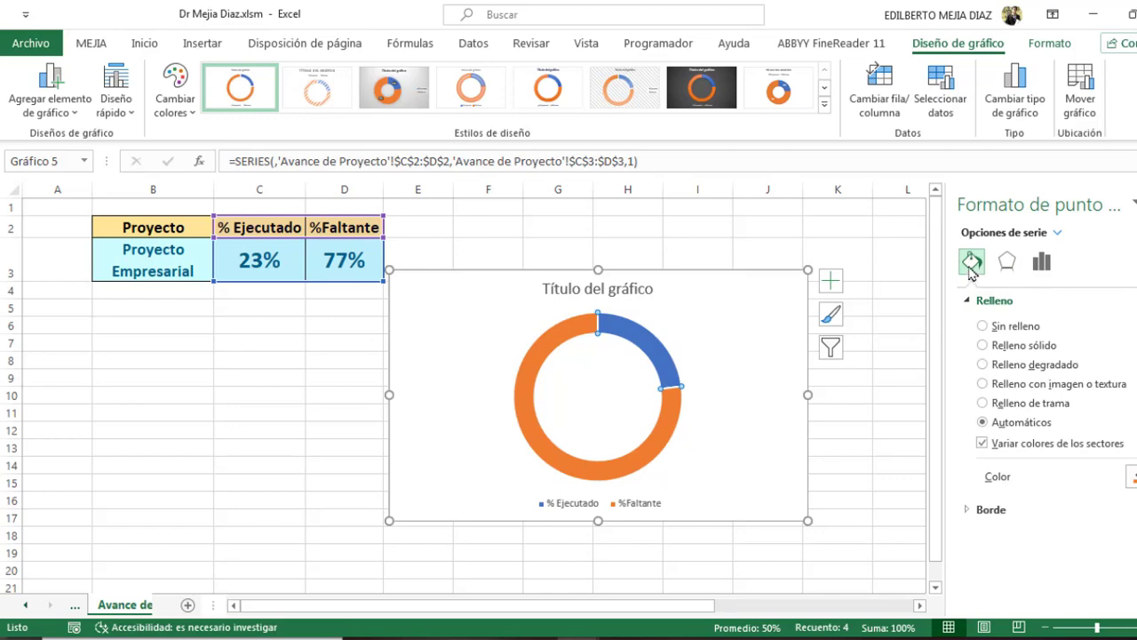
click(1100, 477)
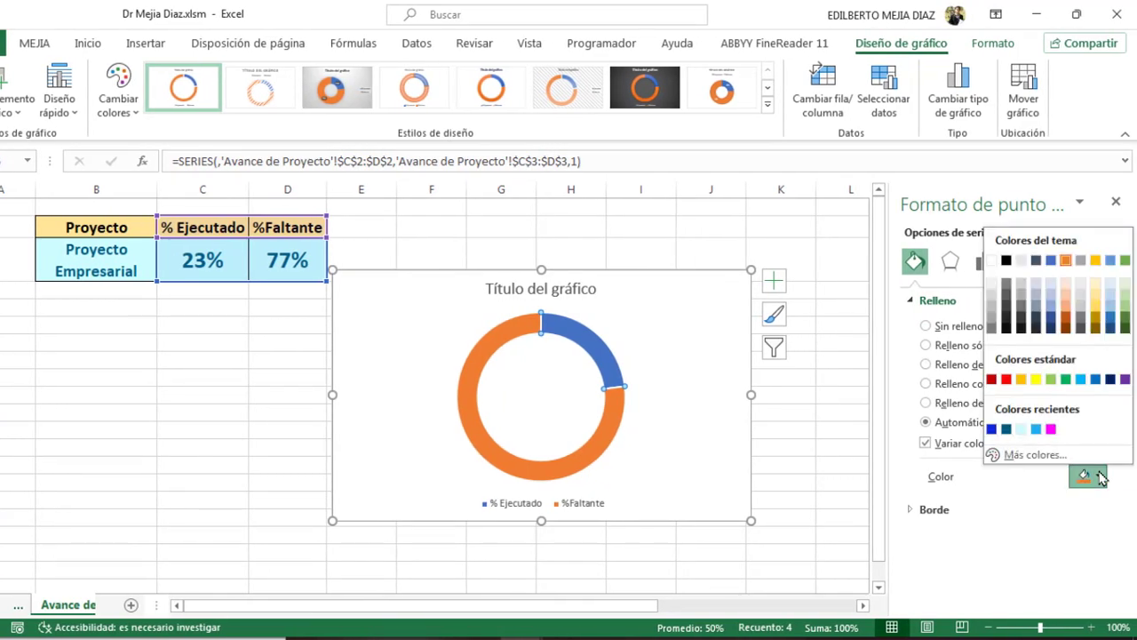
click(993, 286)
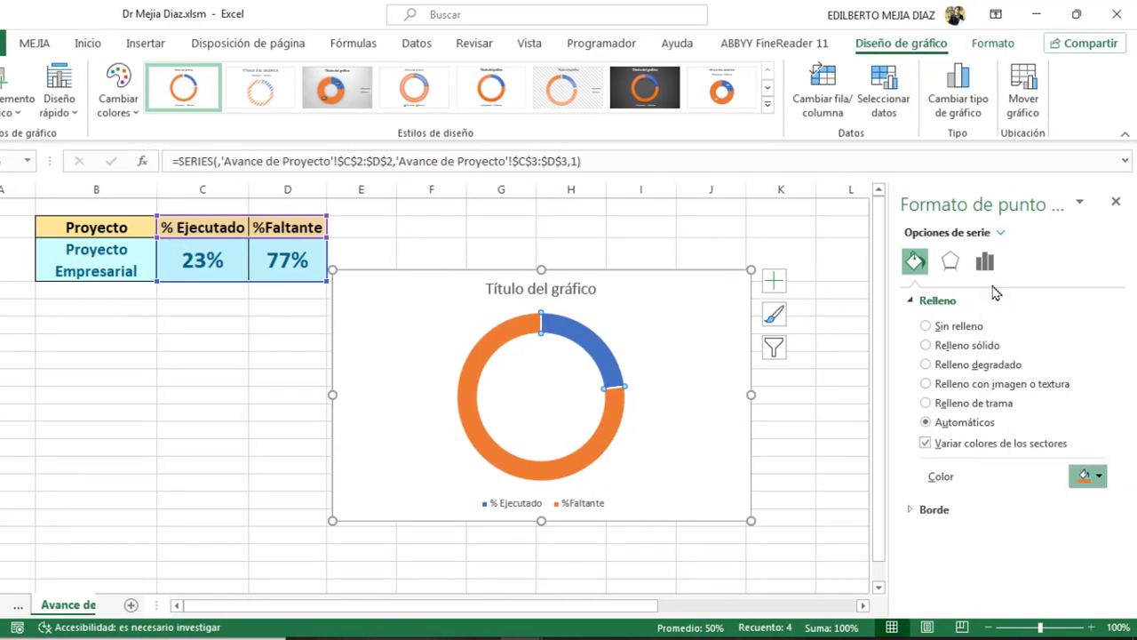
click(1092, 475)
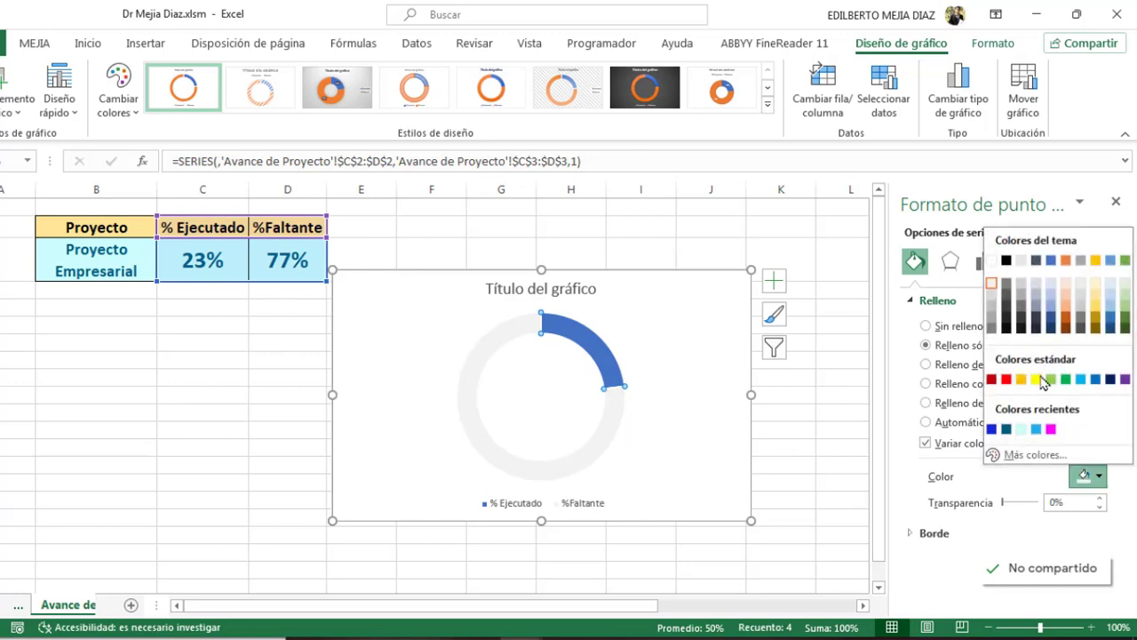
click(993, 302)
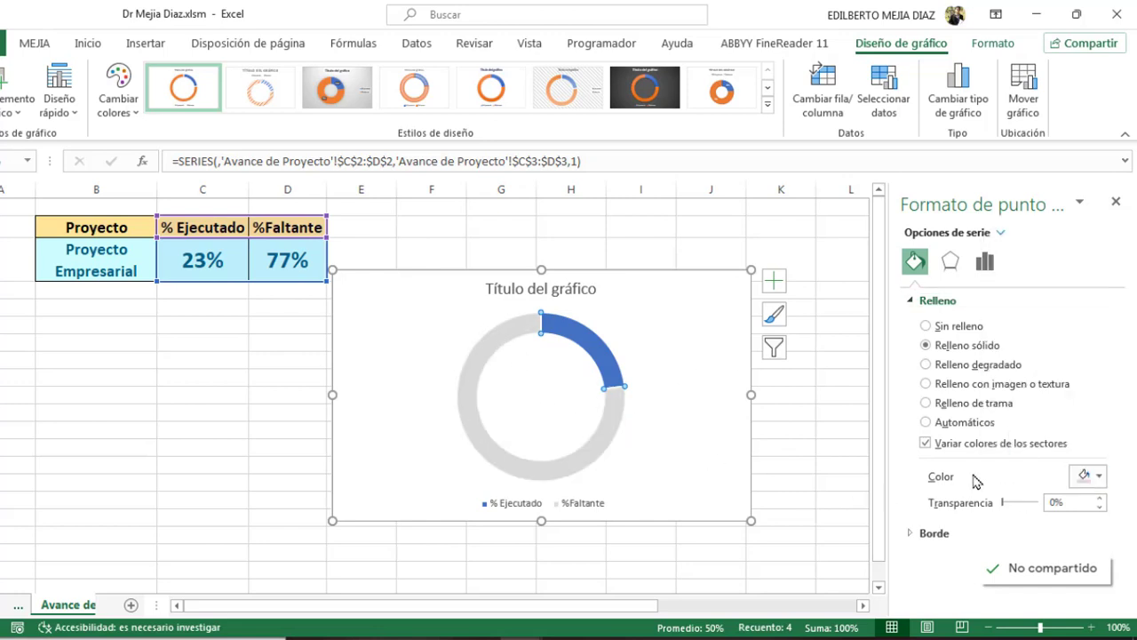
Select only the % Ejecutado point and give it a Relleno sólido in bright blue.
click(810, 404)
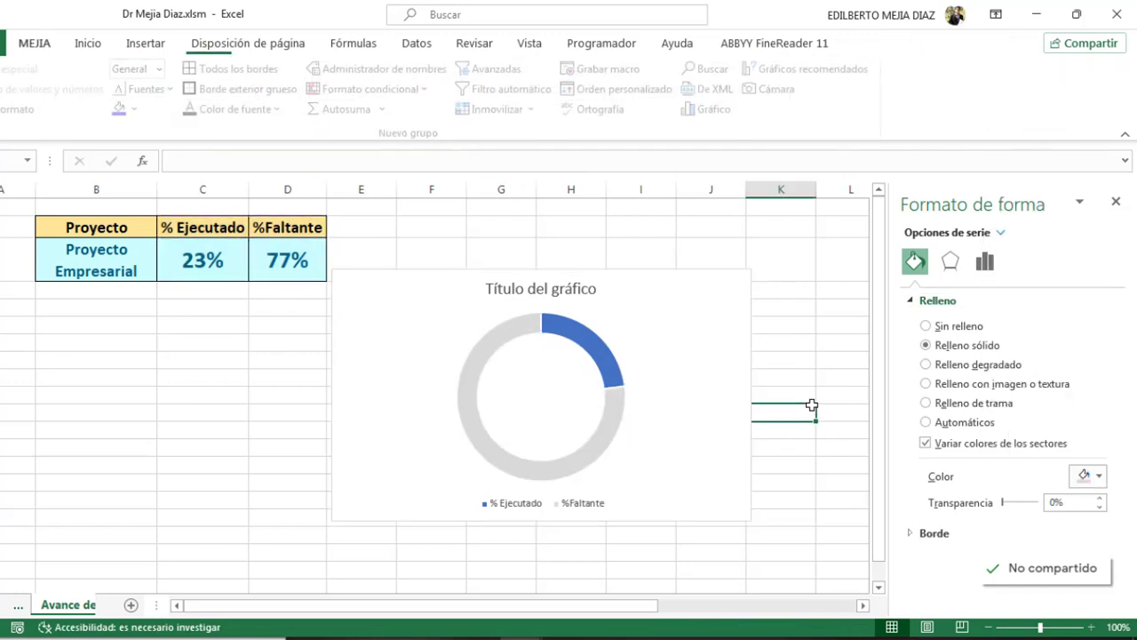
mouse_move(583, 342)
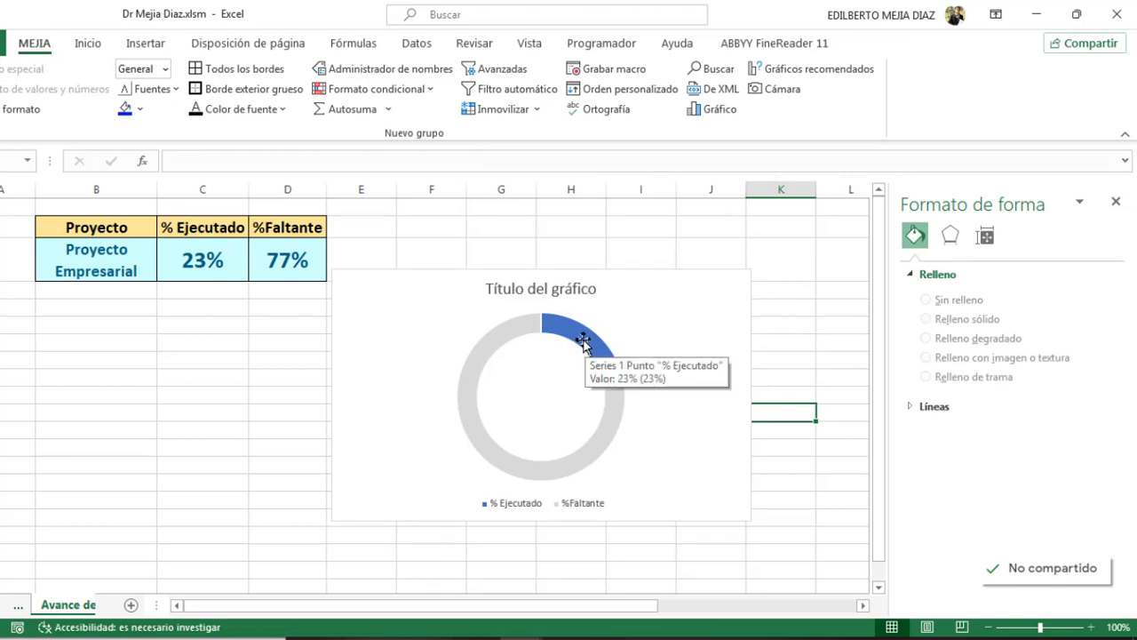
click(583, 342)
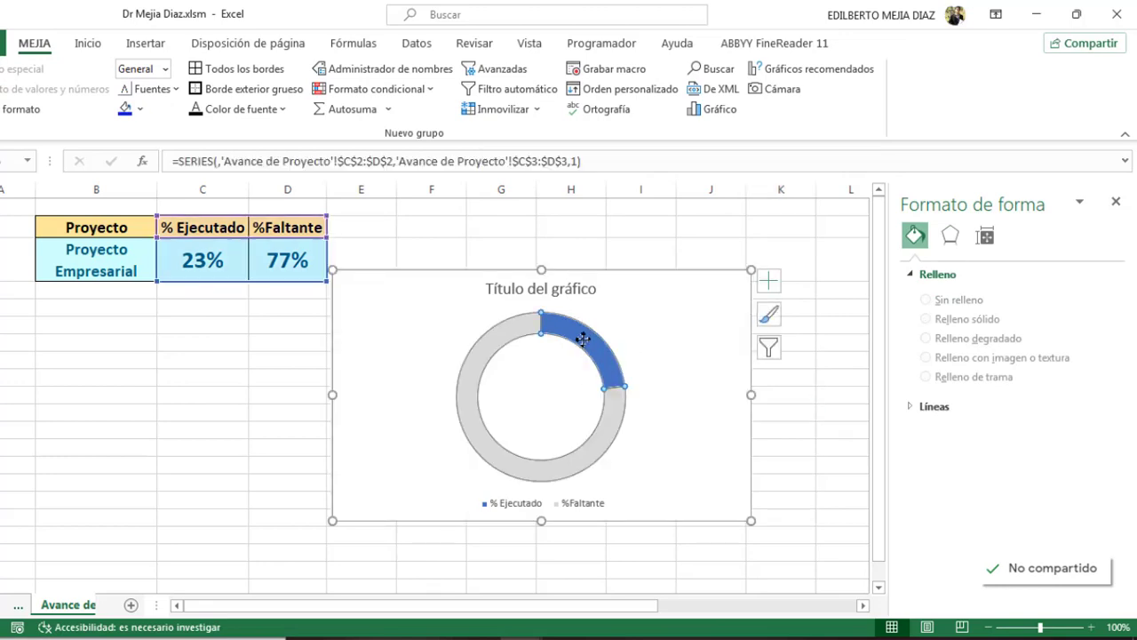
click(585, 342)
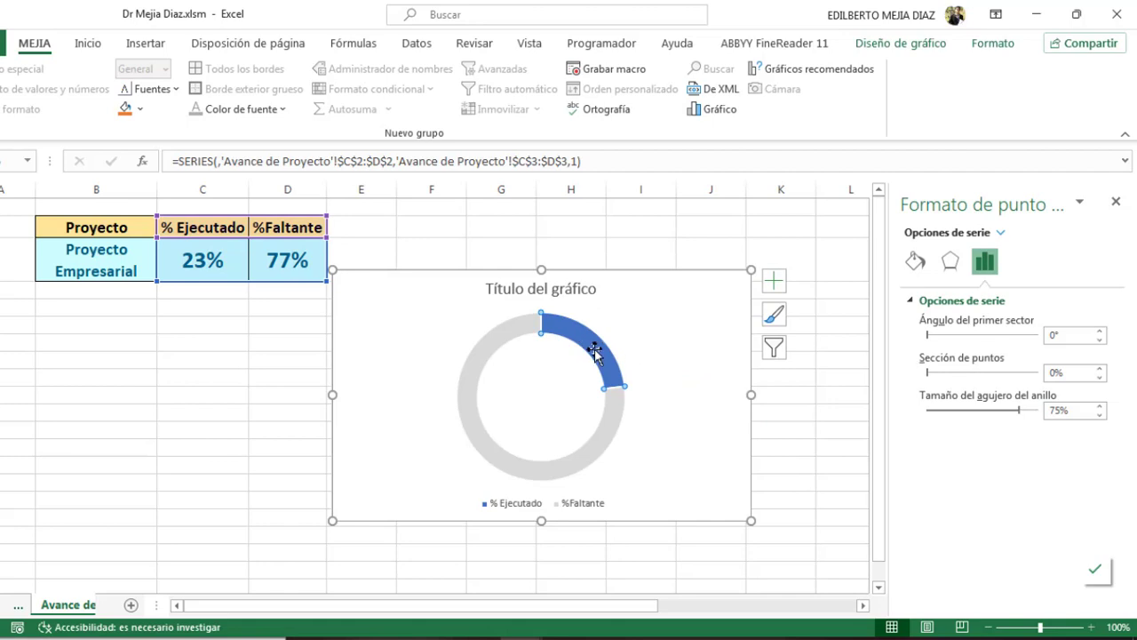
click(914, 263)
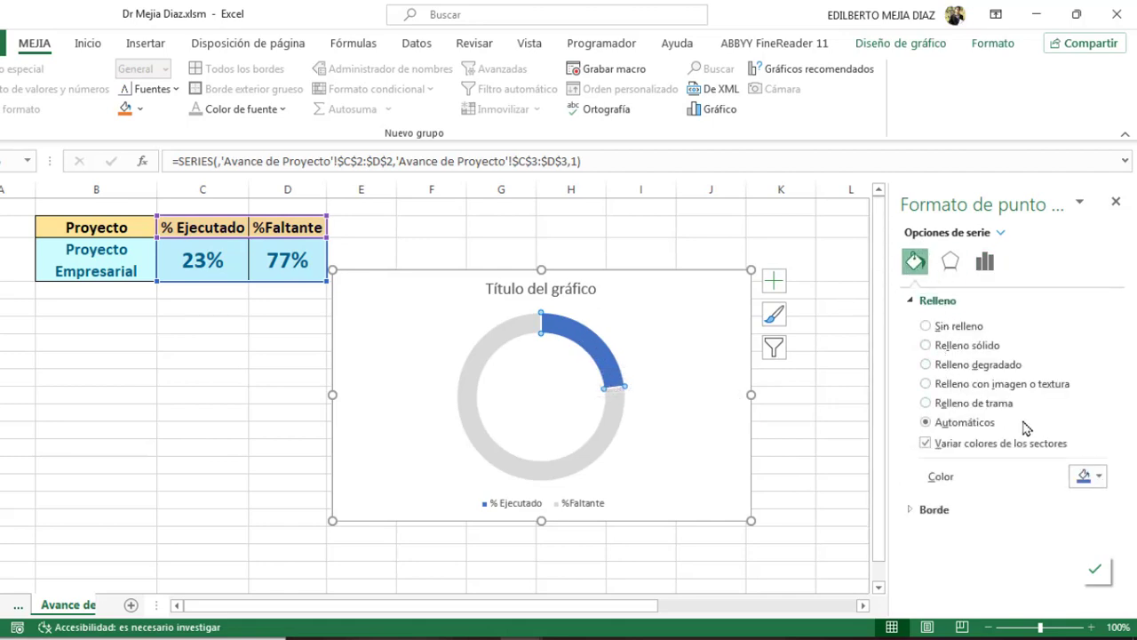
click(1102, 476)
click(1004, 432)
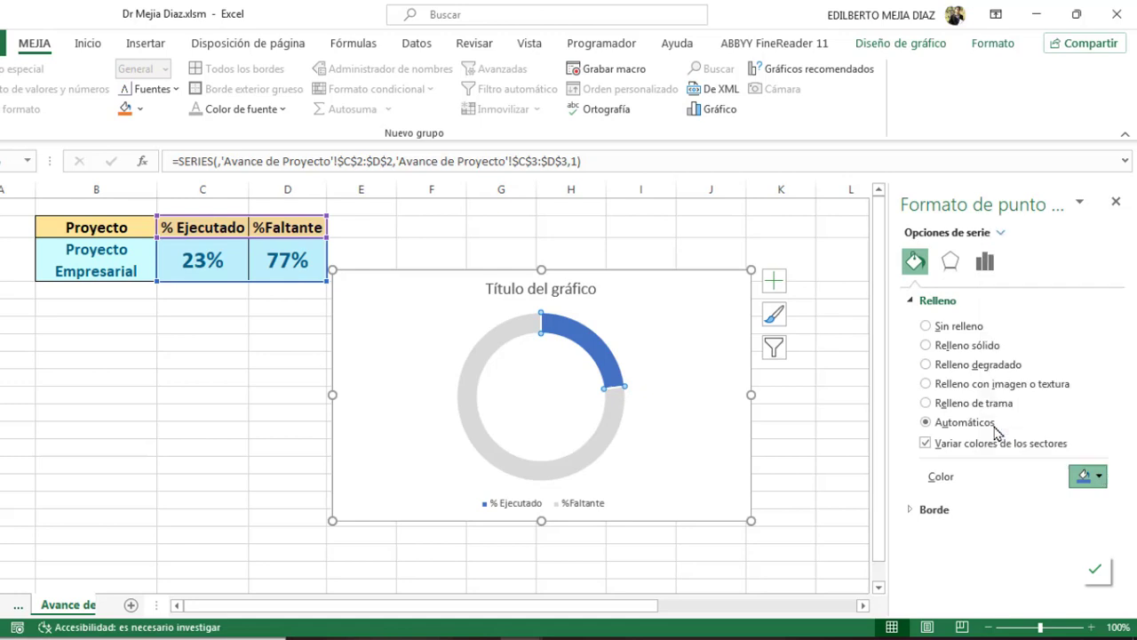
click(911, 302)
click(913, 302)
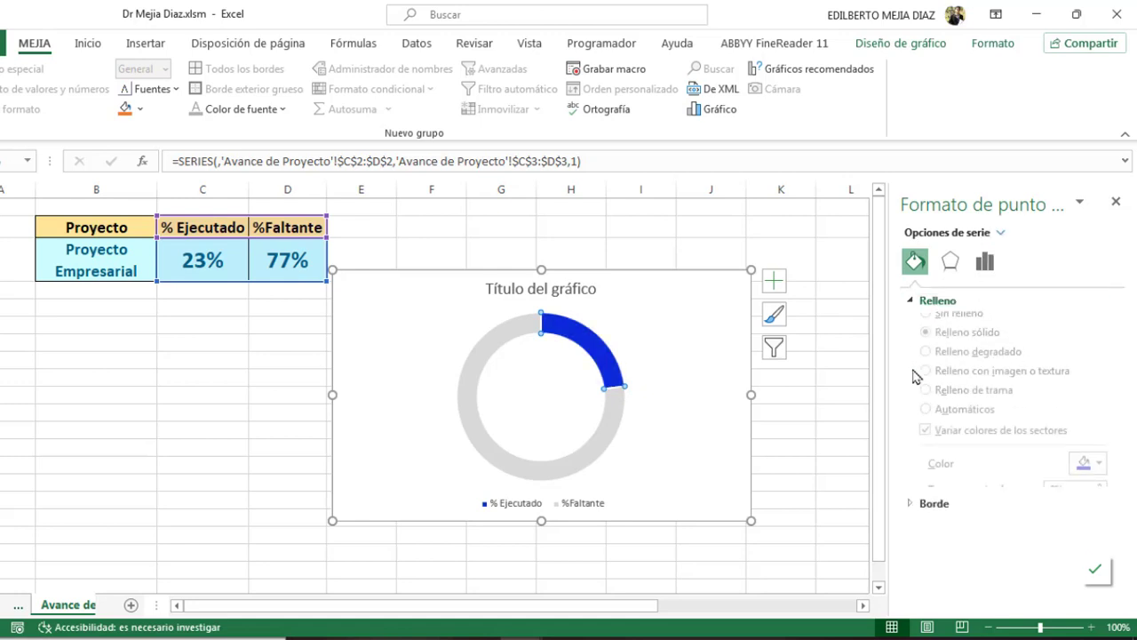
click(913, 302)
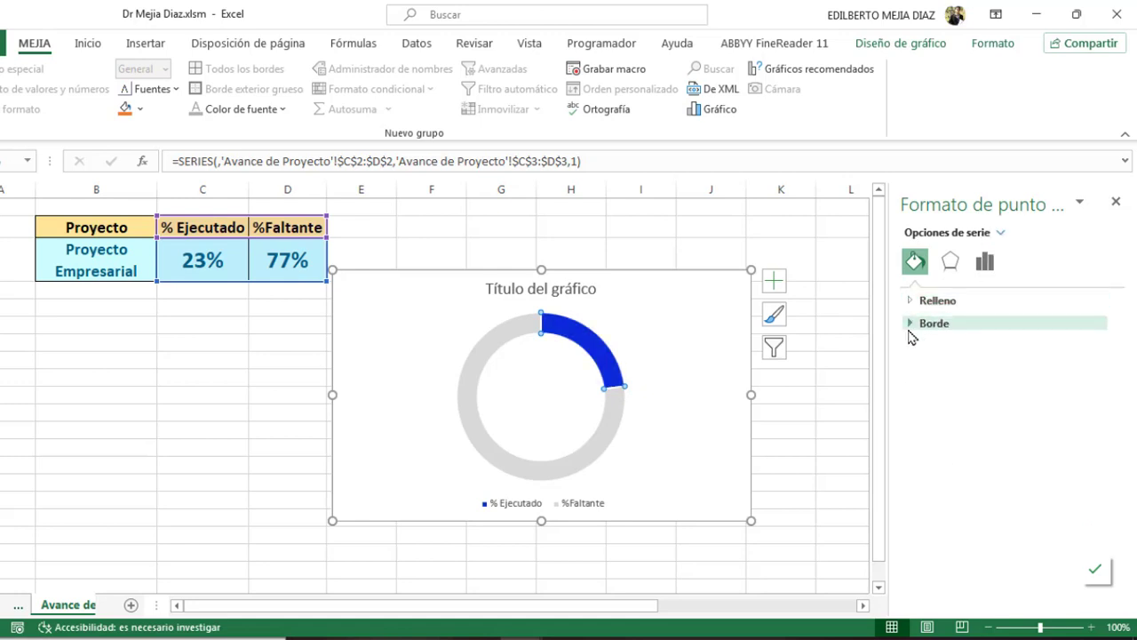
Add a matching blue border 11 pt wide to the % Ejecutado arc.
click(910, 325)
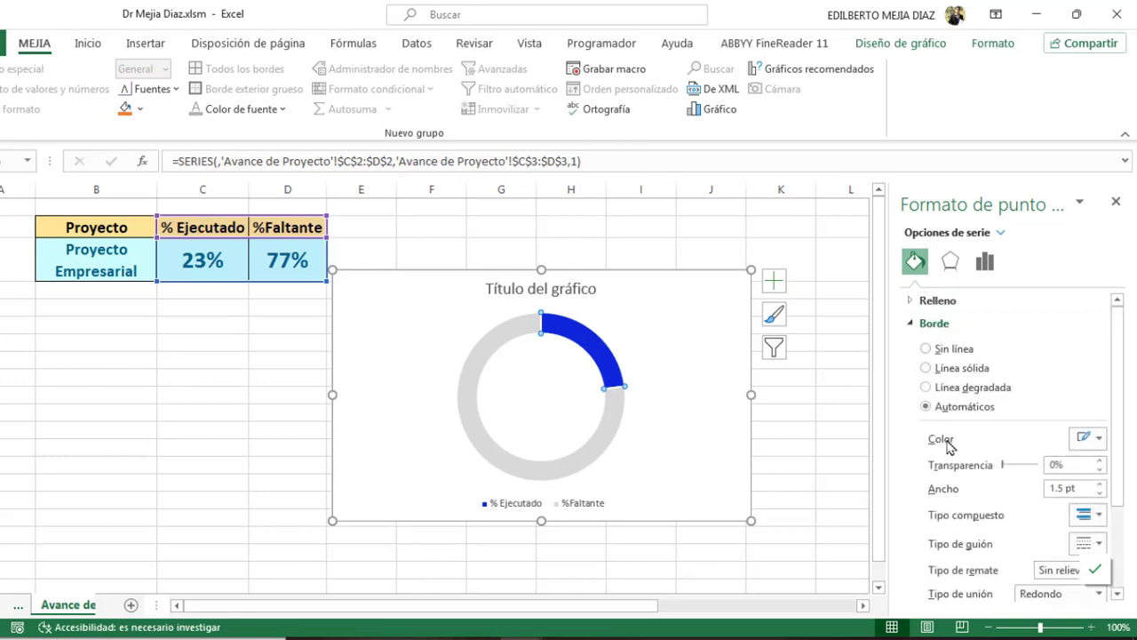
click(1101, 440)
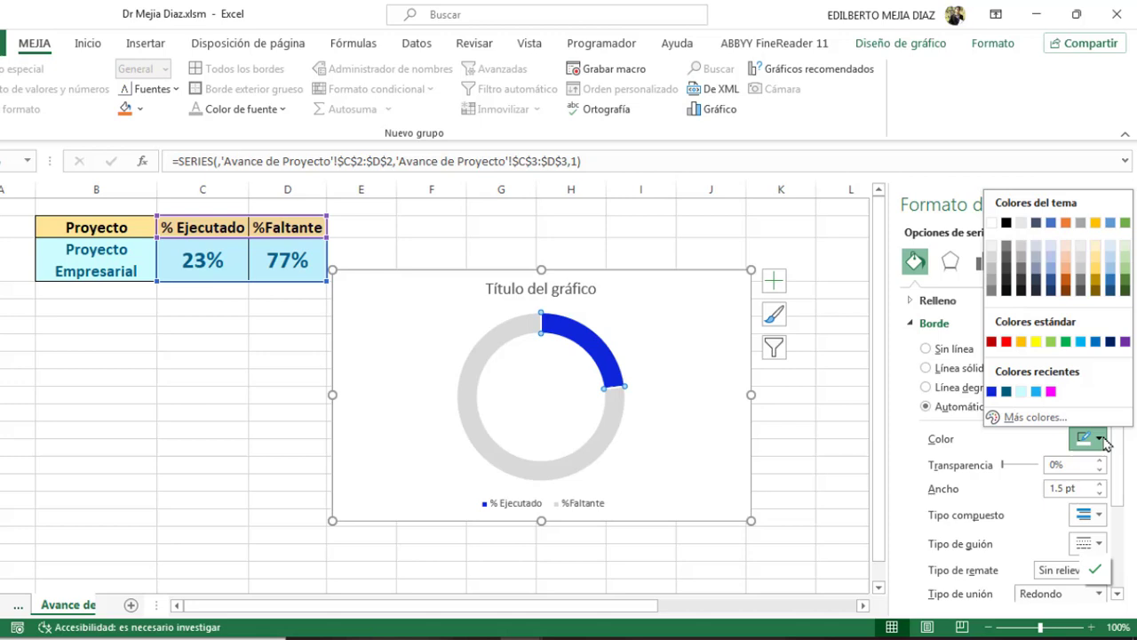
click(994, 397)
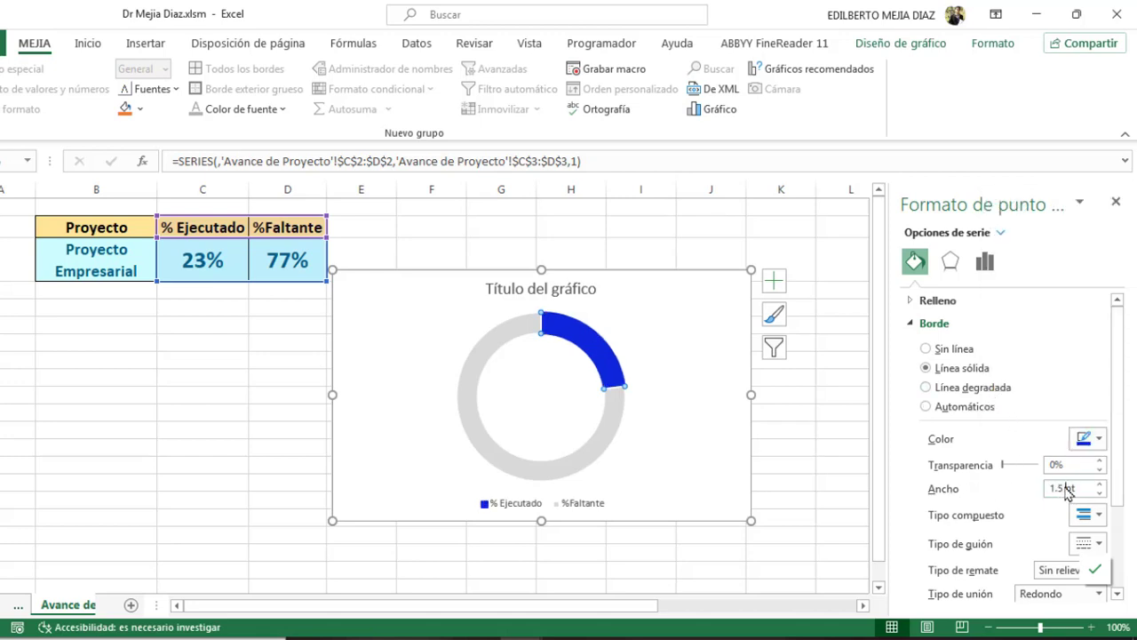
drag(1067, 491, 1037, 494)
text(11)
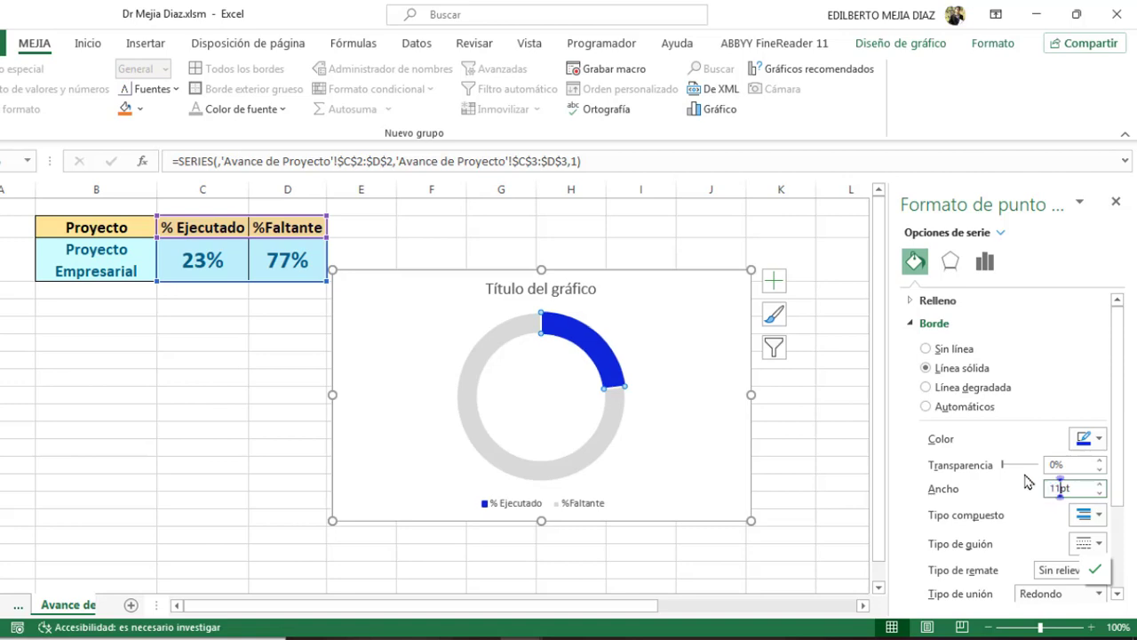
key(Return)
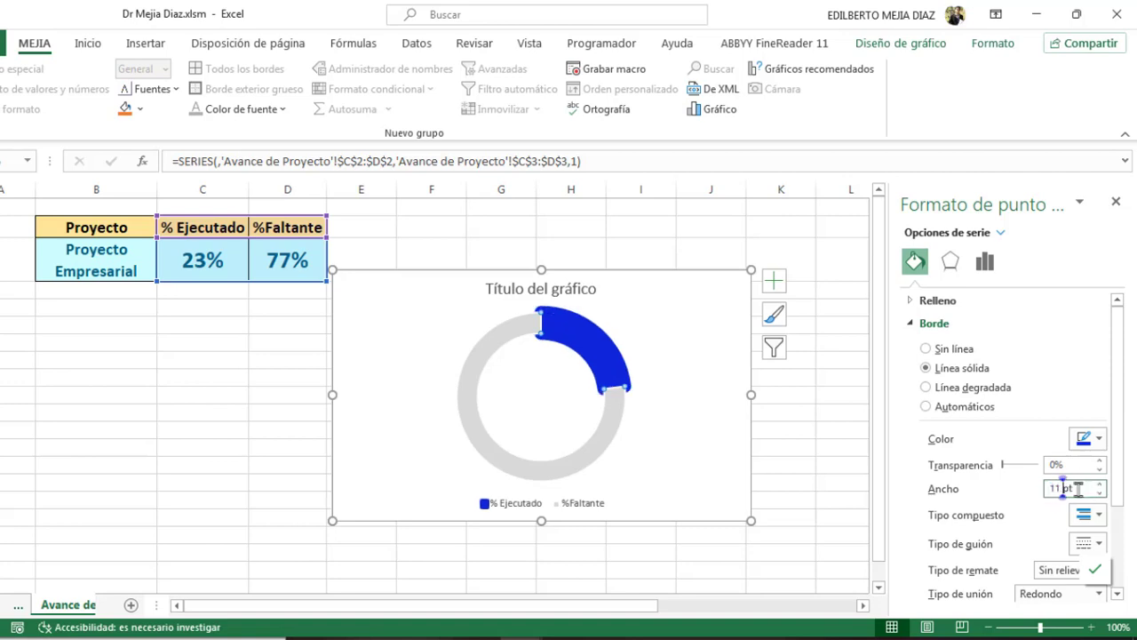
click(827, 411)
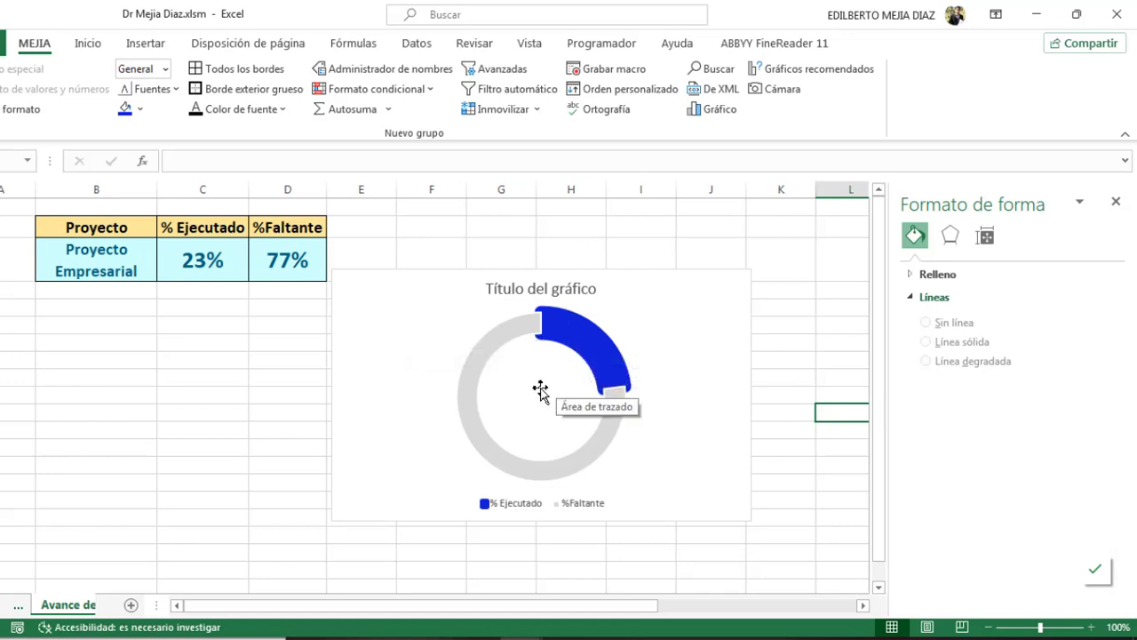
Set the chart title to the formula =B3 so it displays Proyecto Empresarial.
click(525, 291)
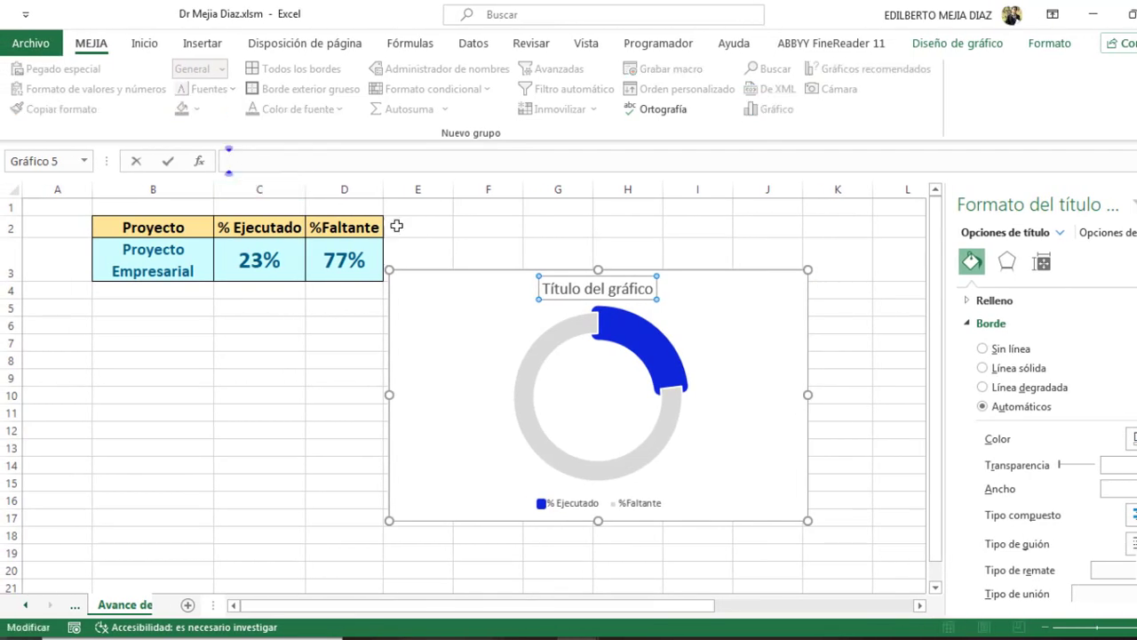
text(=)
click(144, 258)
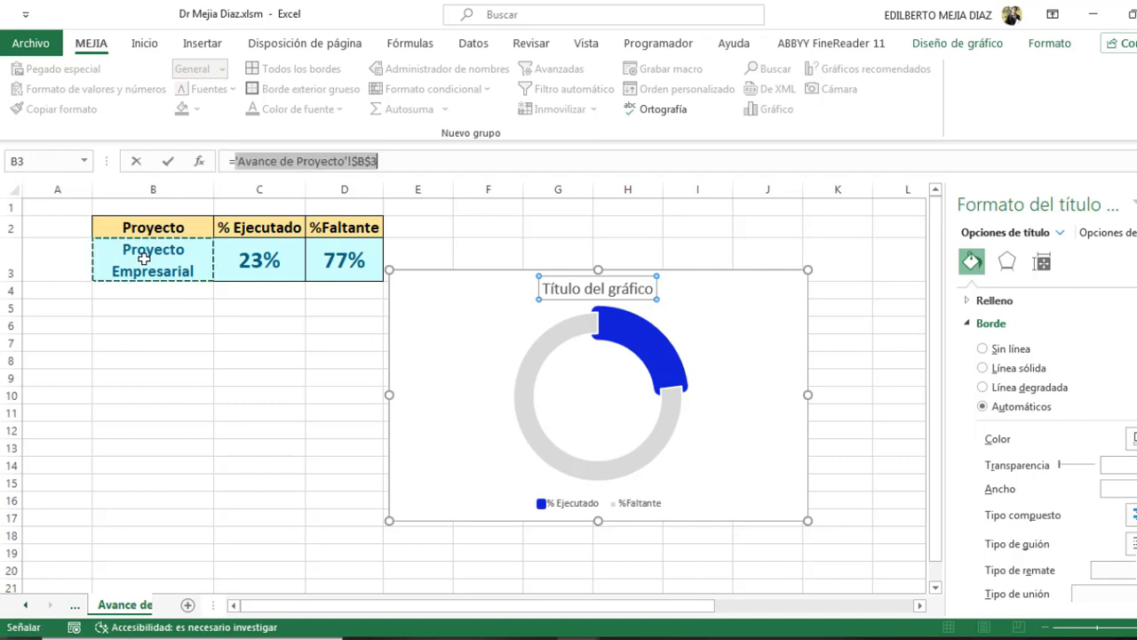
key(Return)
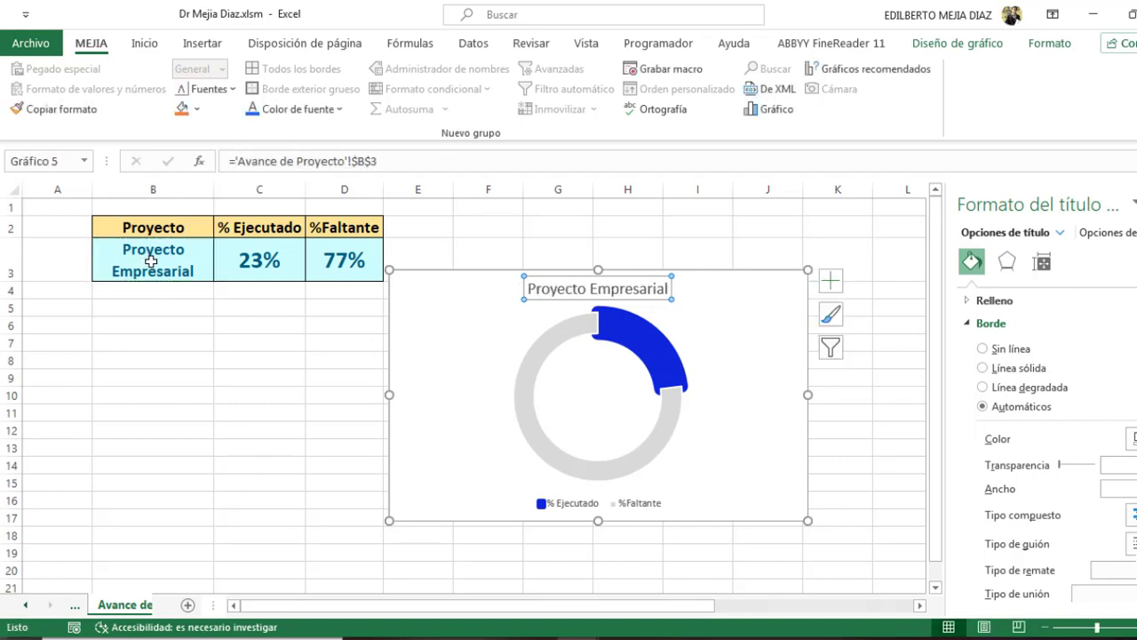
key(Escape)
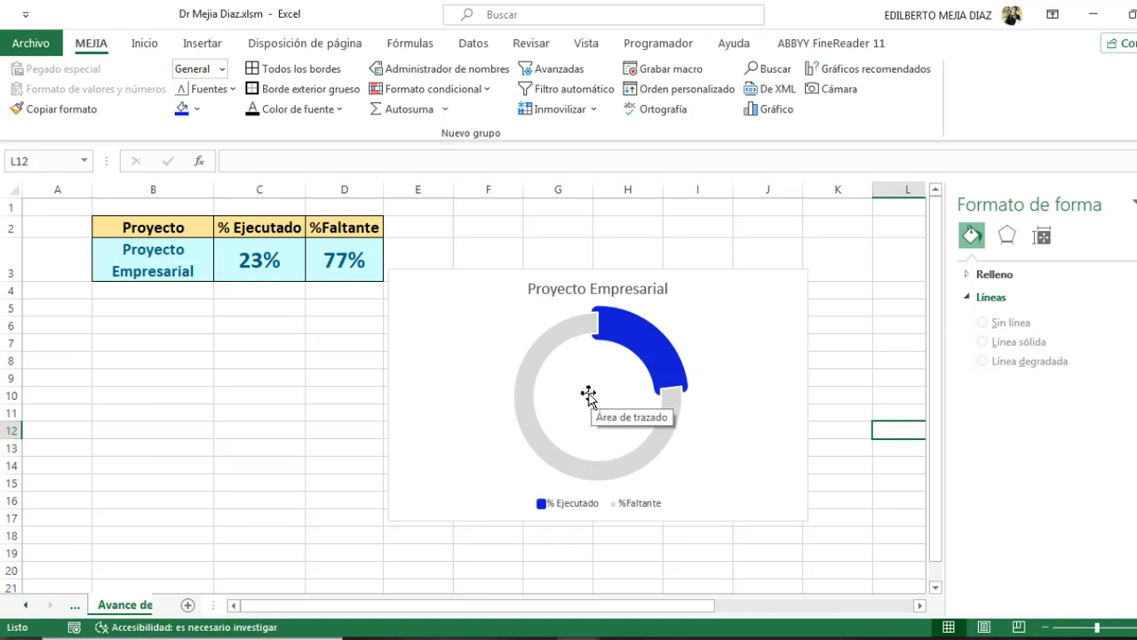
Draw a Cuadro de texto inside the doughnut's hole.
click(201, 44)
click(233, 117)
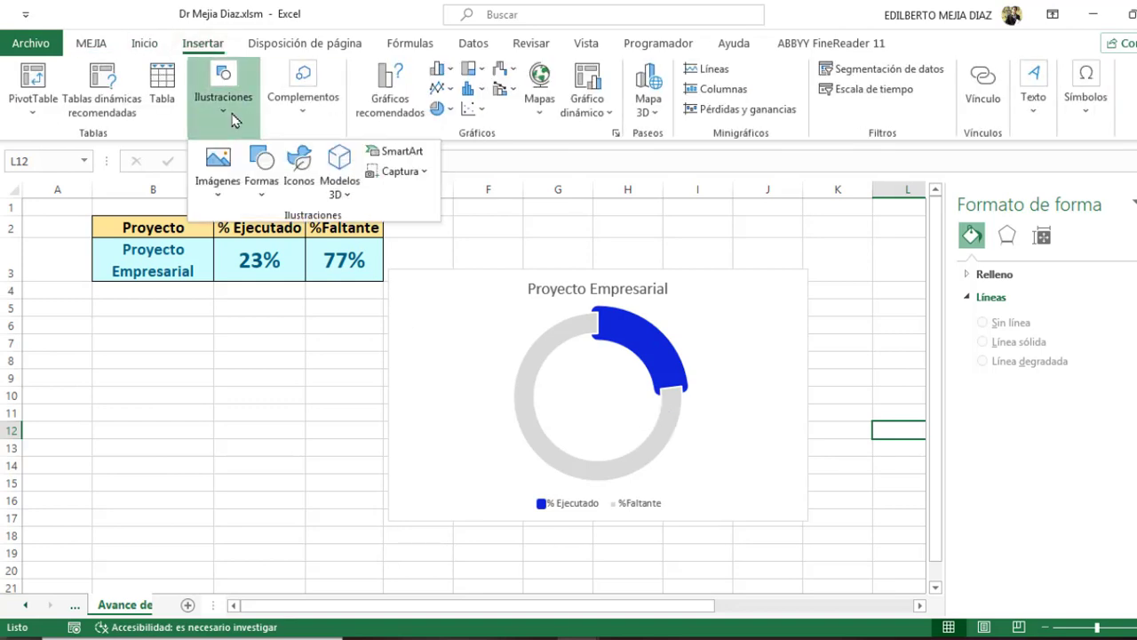
click(263, 199)
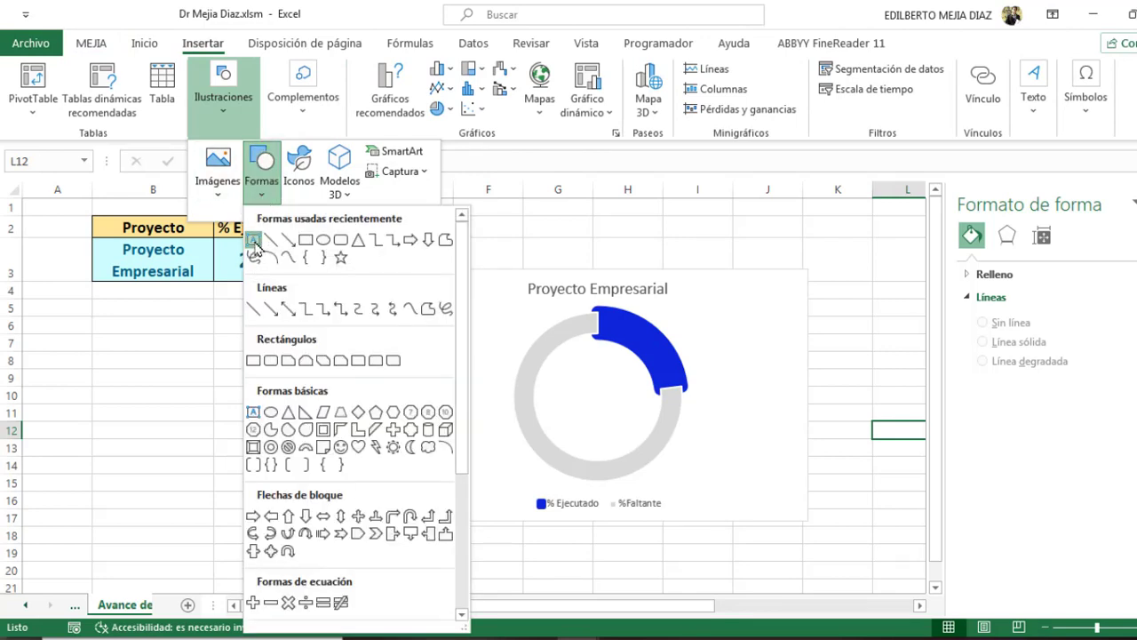
click(254, 241)
drag(563, 366, 640, 427)
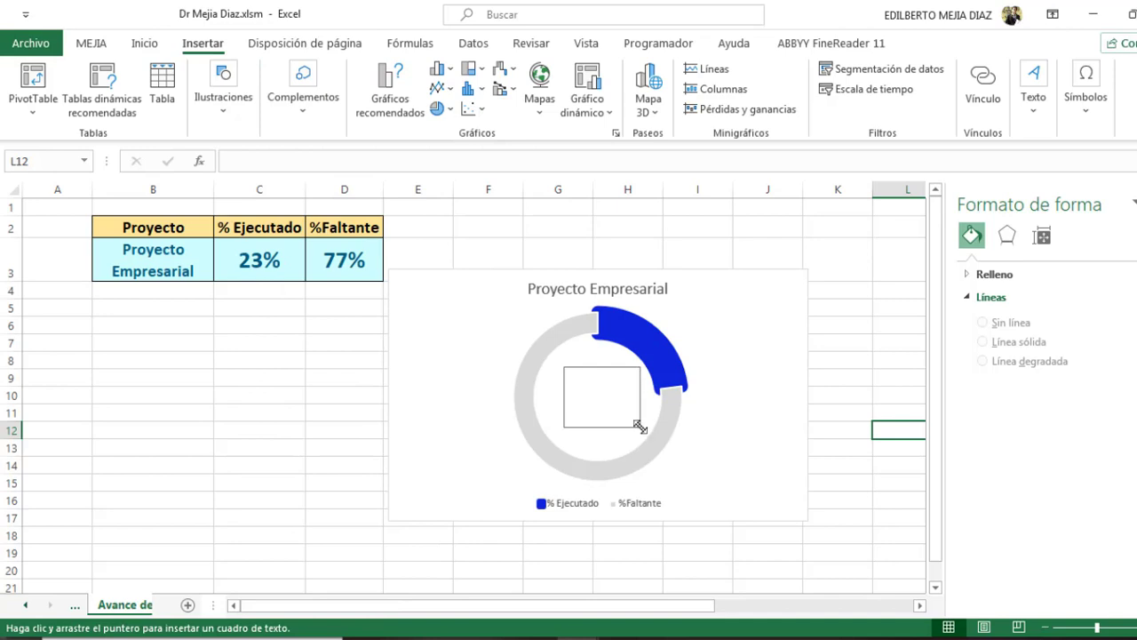
Link the text box to cell C3 with =C3 so it shows 23%.
click(588, 366)
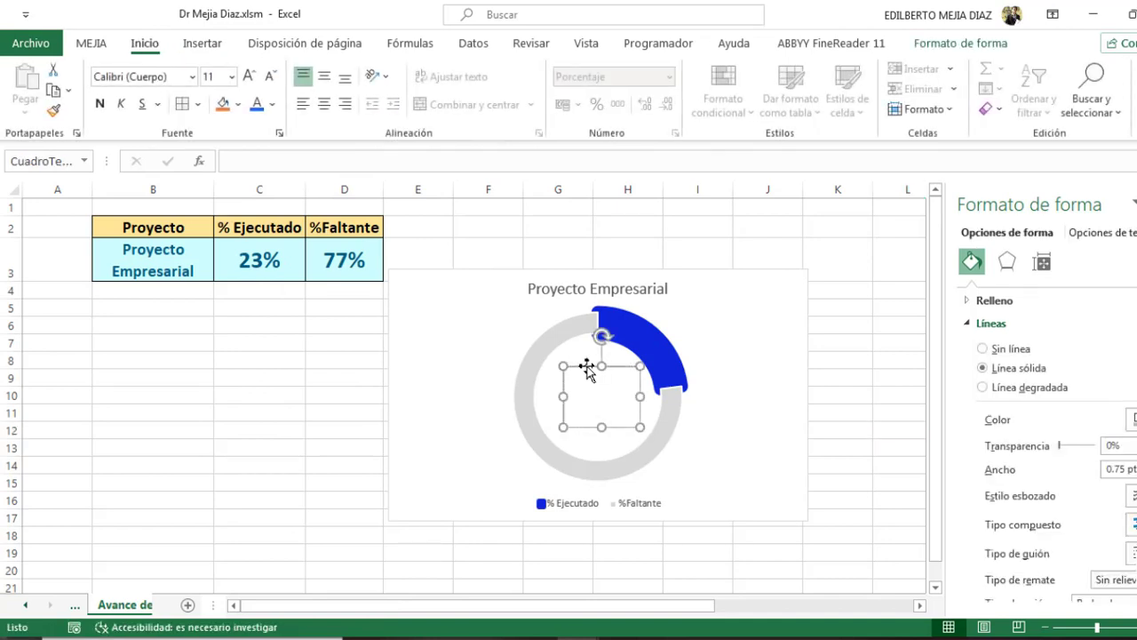
click(250, 163)
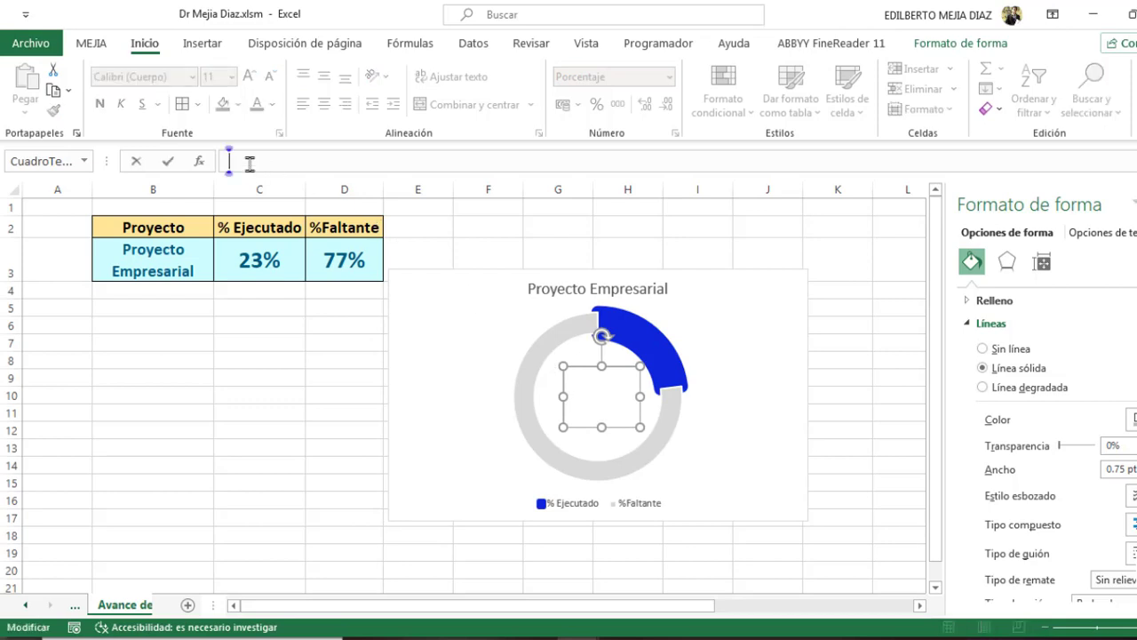
text(=)
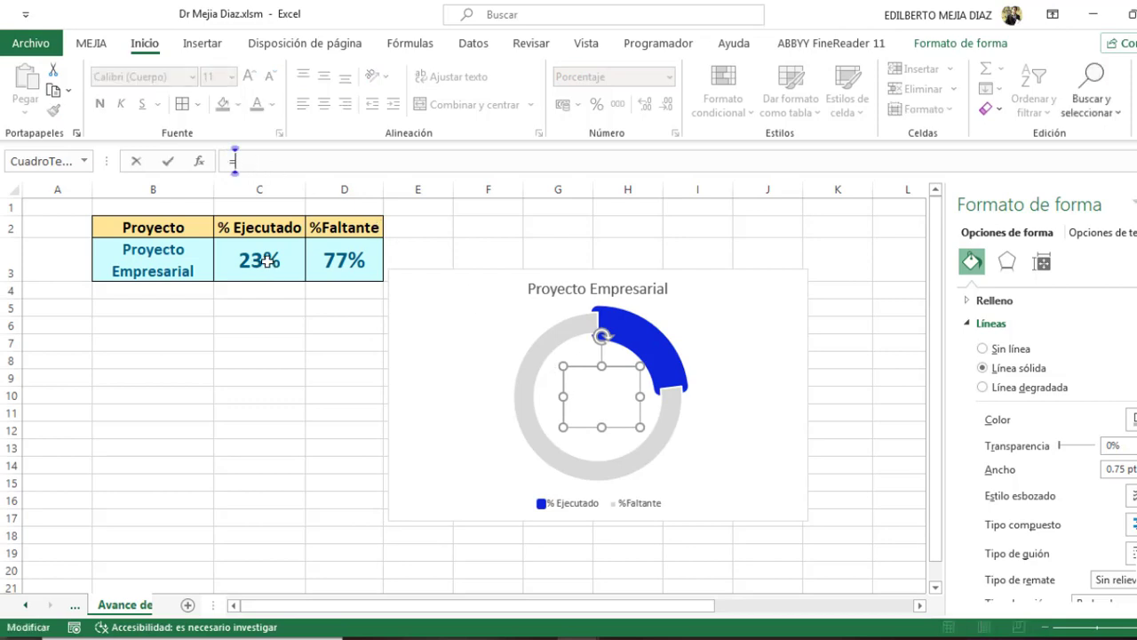
click(268, 260)
key(Return)
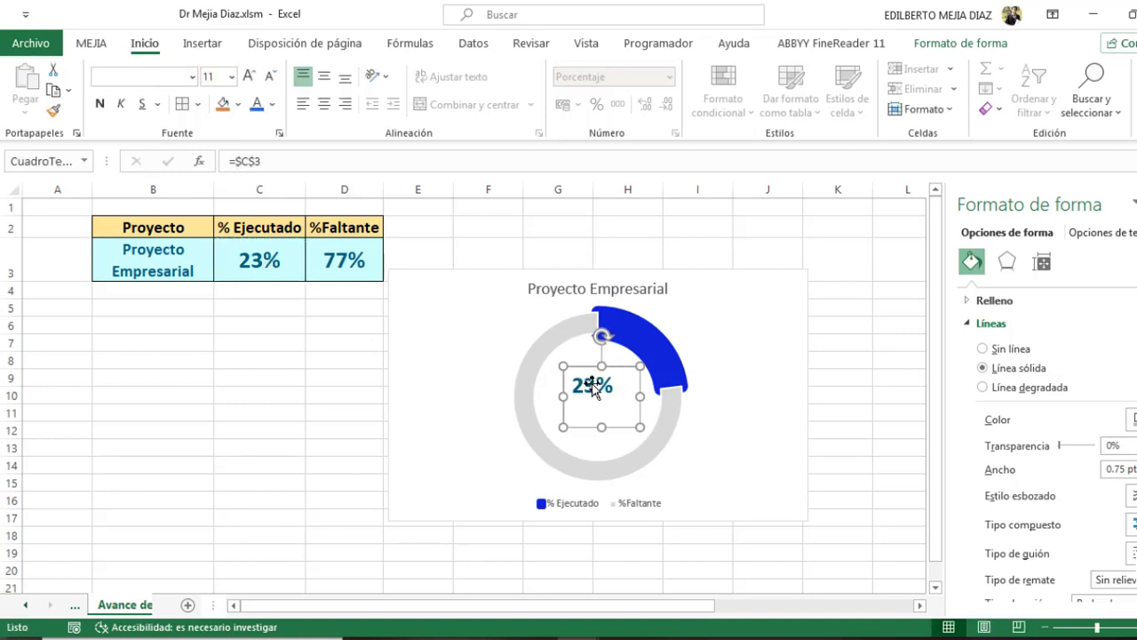
Format the centre 23% label and set its Contorno de forma to Sin contorno.
click(615, 388)
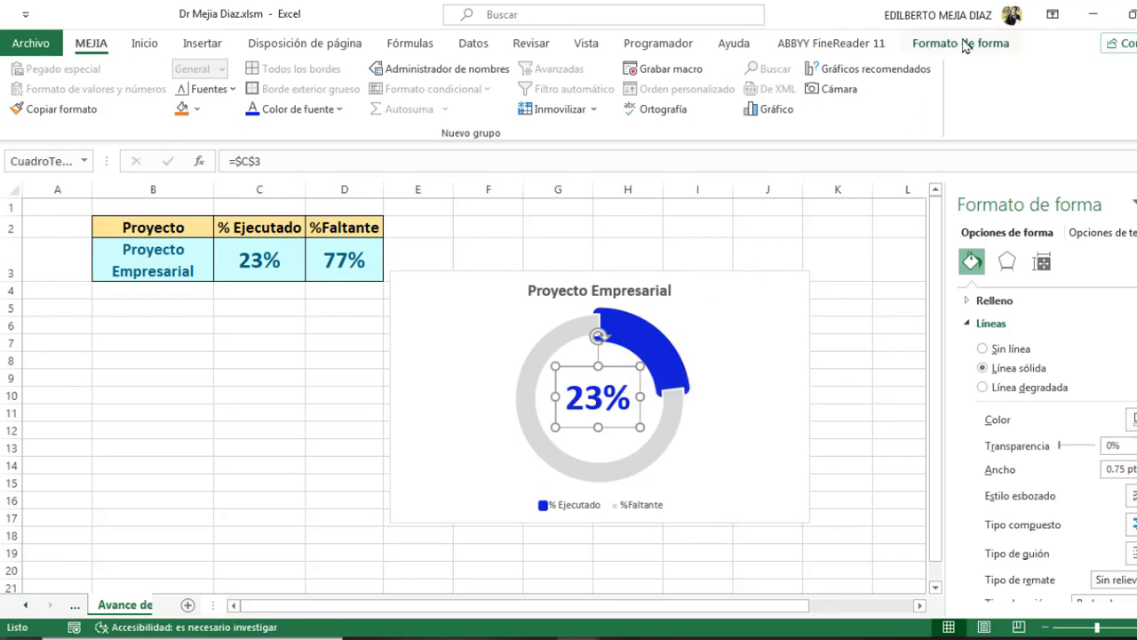
click(964, 44)
click(524, 93)
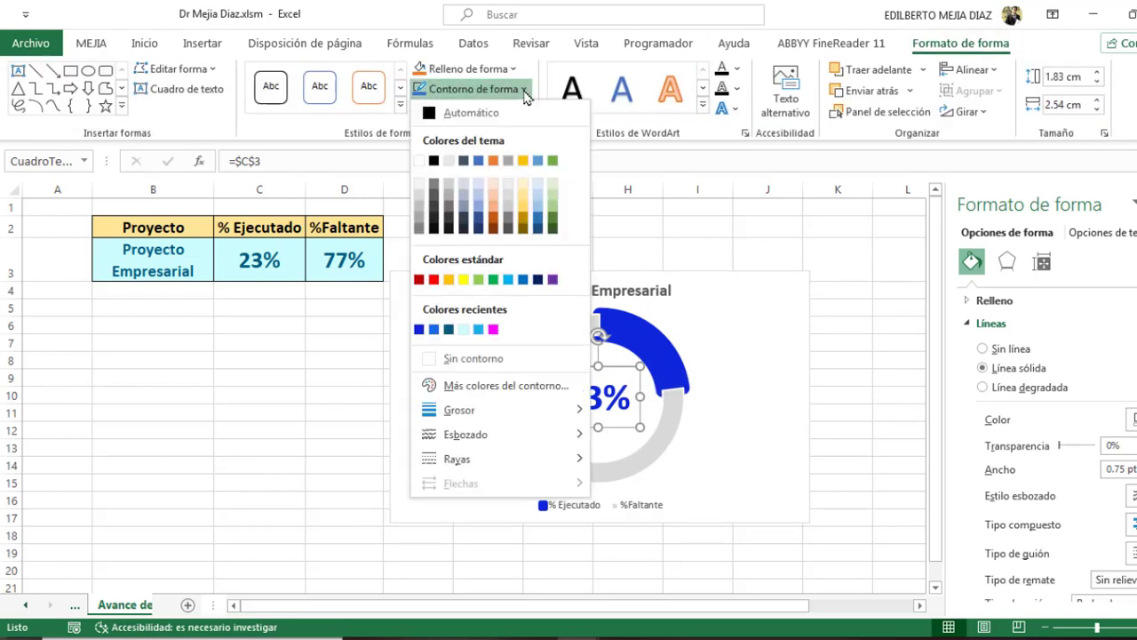
click(466, 358)
click(858, 398)
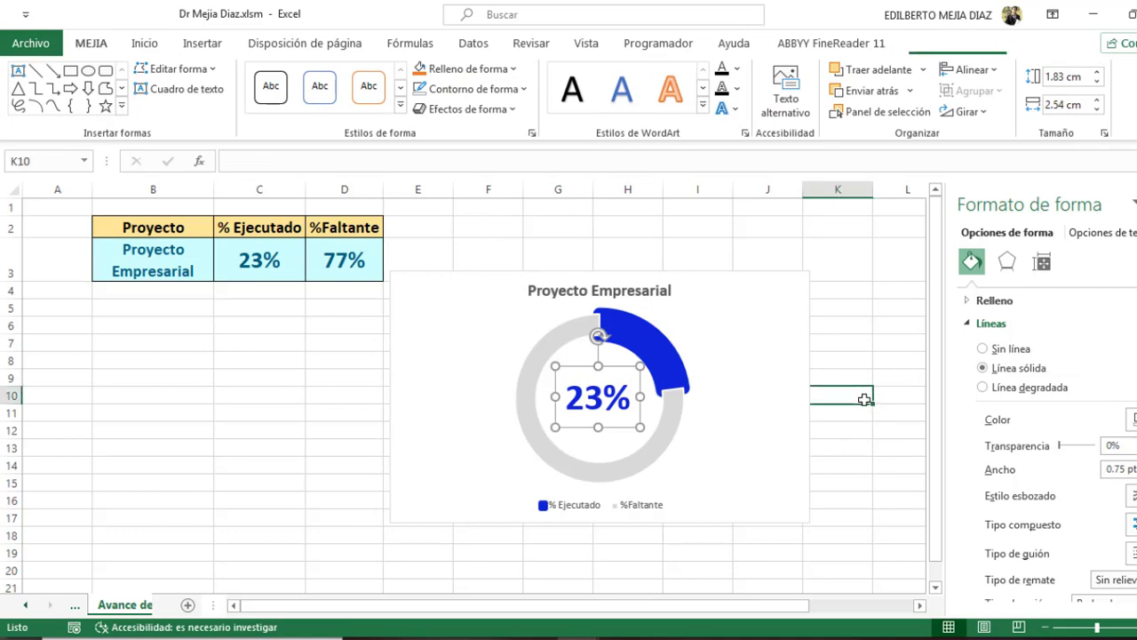
click(593, 407)
Enter 45%, 48%, 78% and finally 95% in C3, watching the doughnut and label update.
click(838, 400)
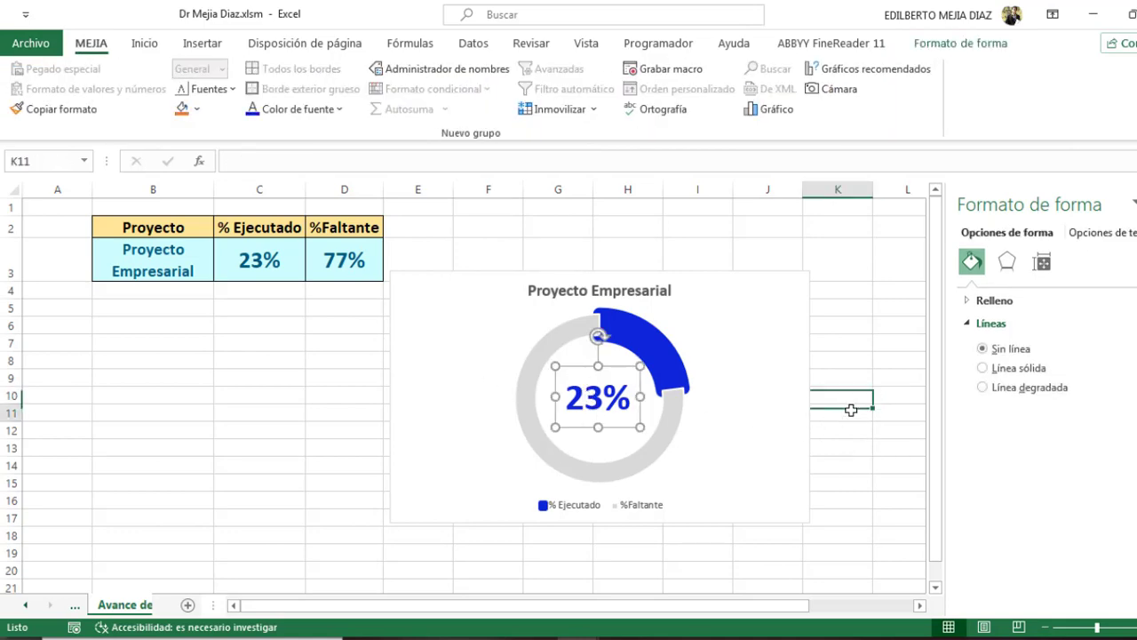
click(258, 259)
text(45)
key(Return)
click(257, 259)
text(48)
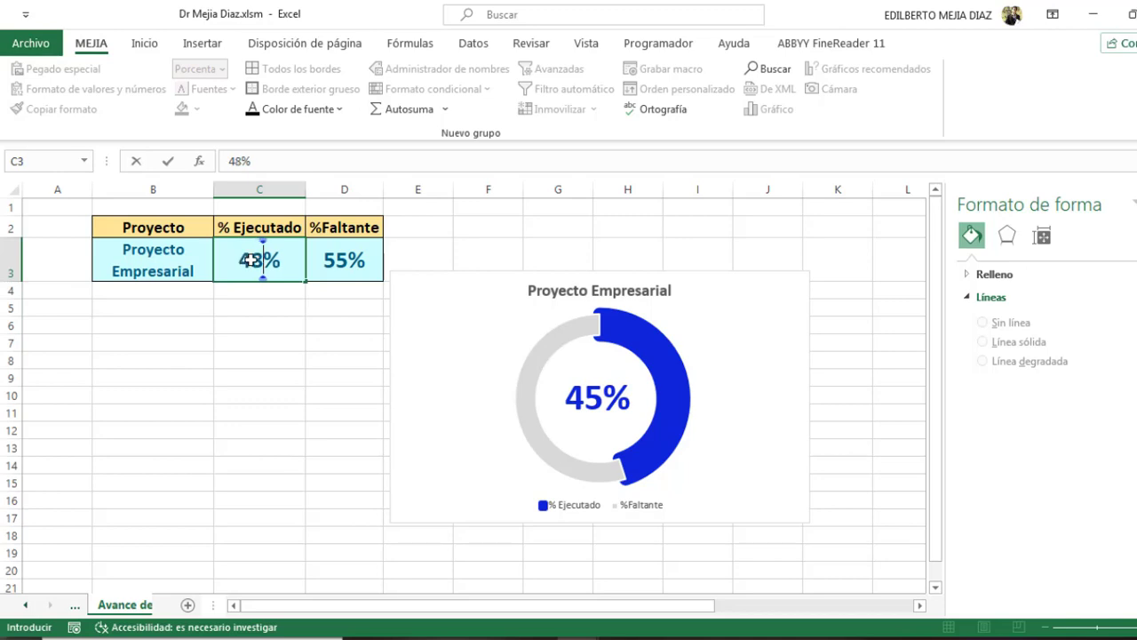
key(Return)
click(252, 259)
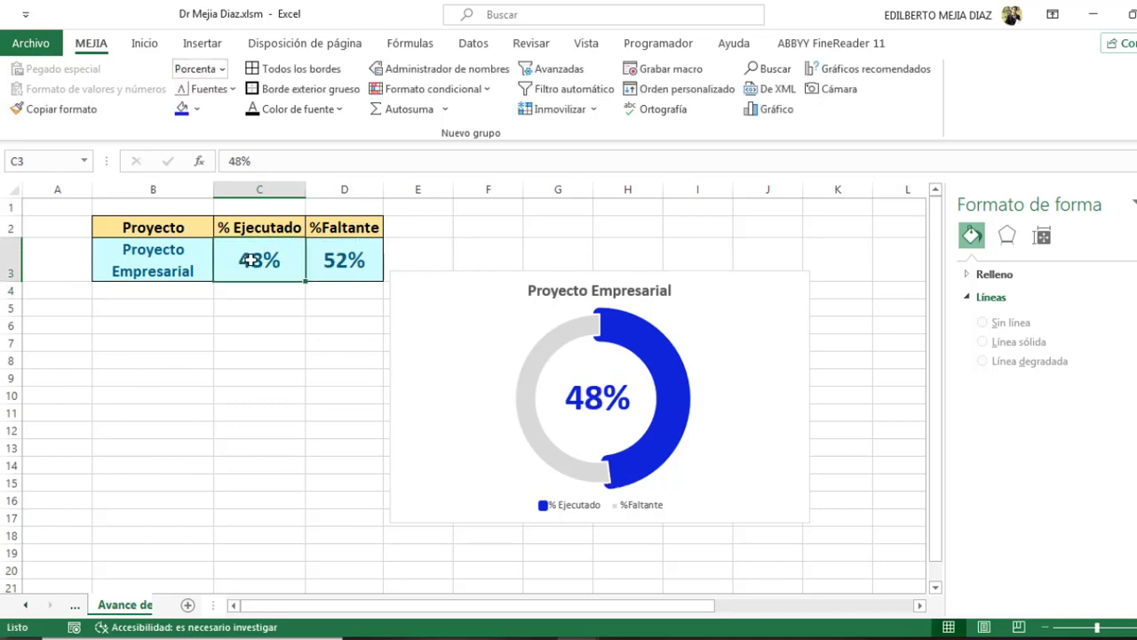
text(78)
key(Return)
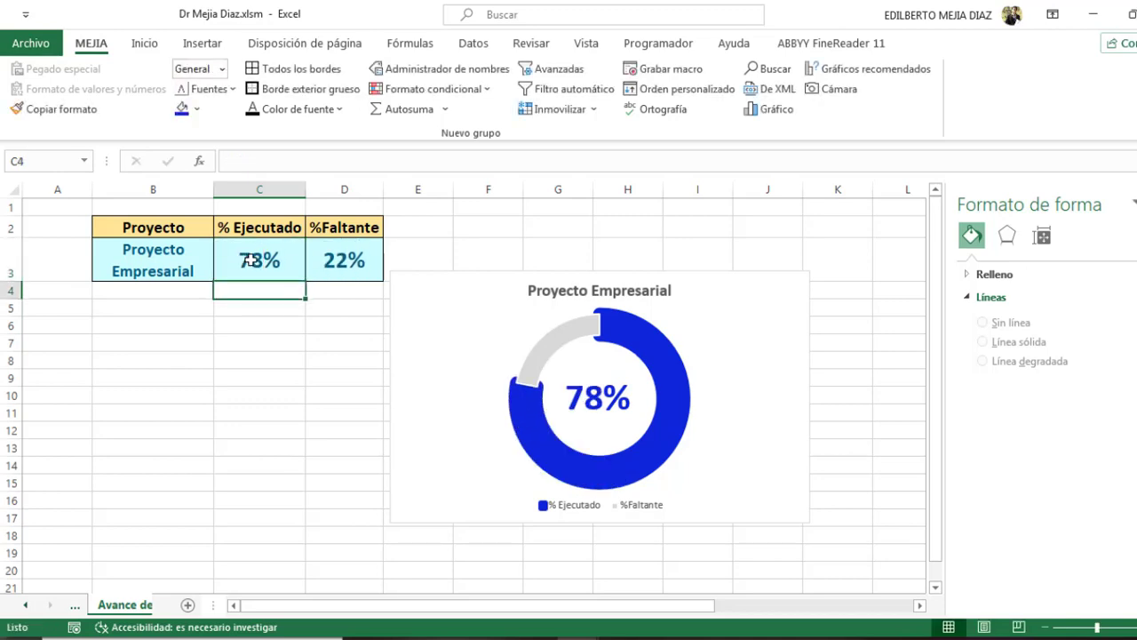
click(252, 259)
text(9)
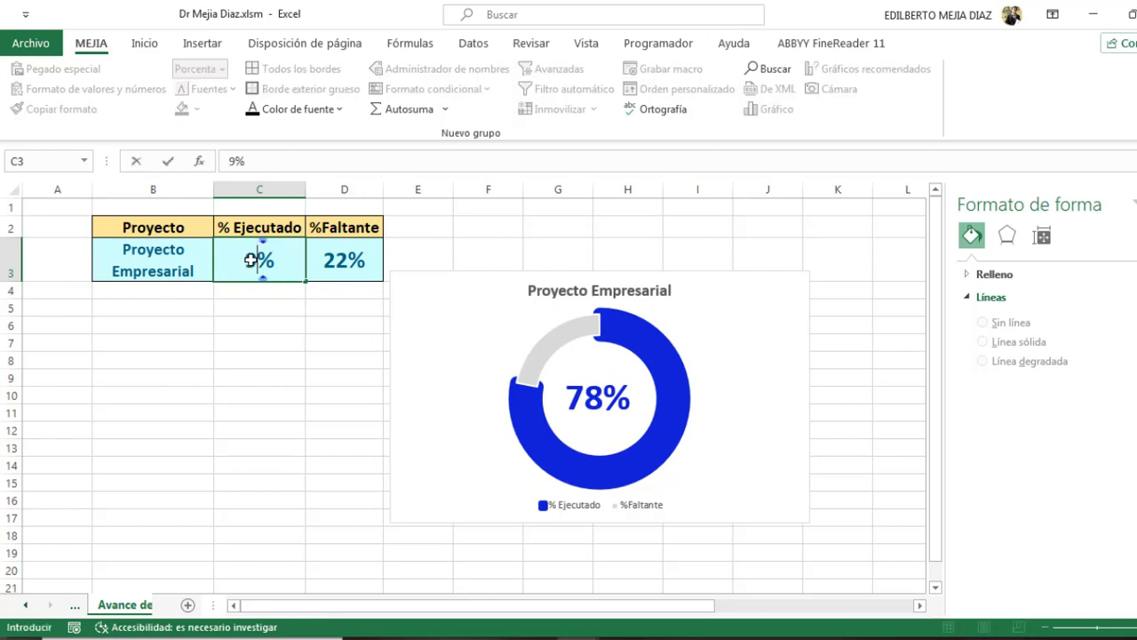
text(5)
key(Return)
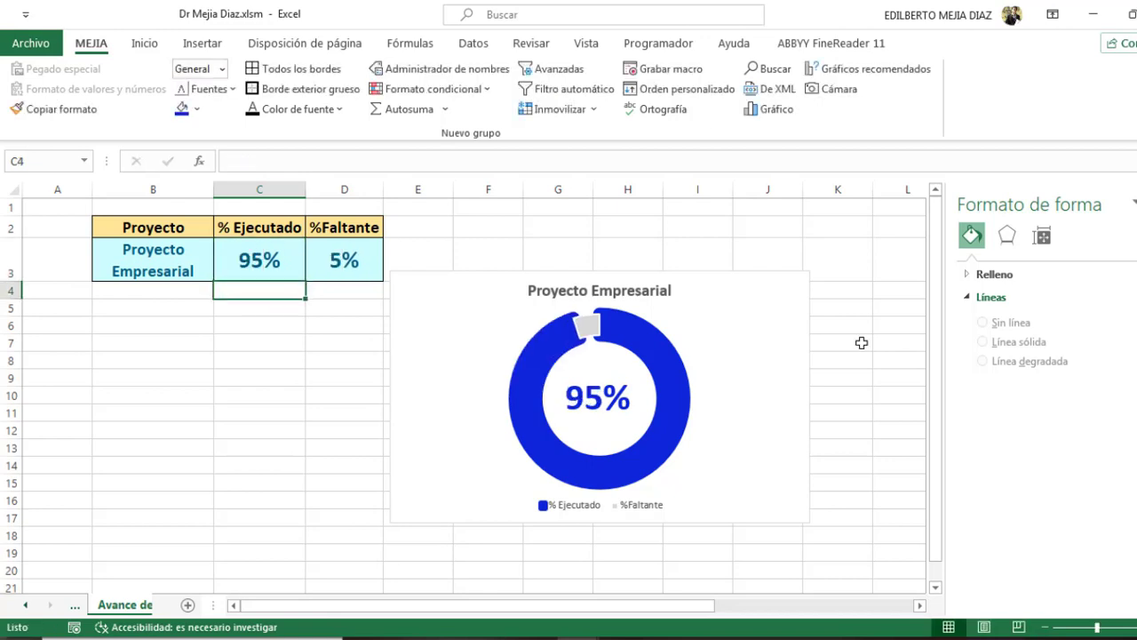